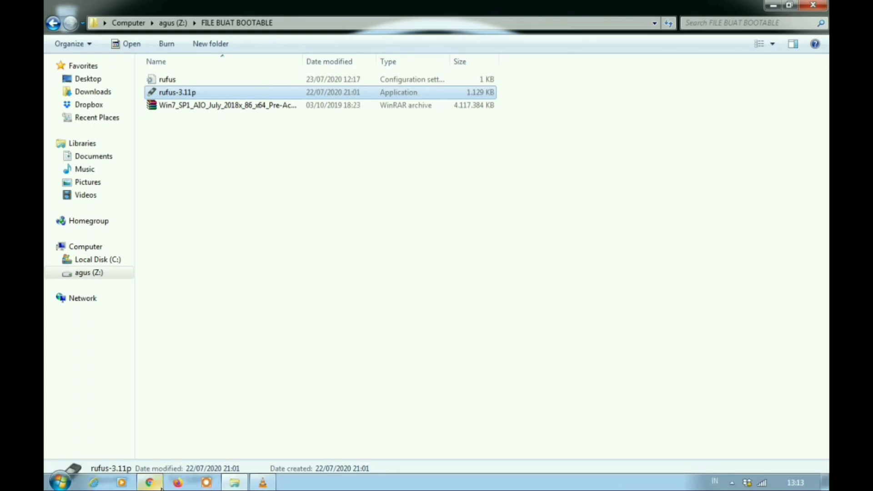
Switch to Chrome, search Google for "RUFUS" and open the official Rufus website
{"action": "left_click", "coordinate": [155, 484]}
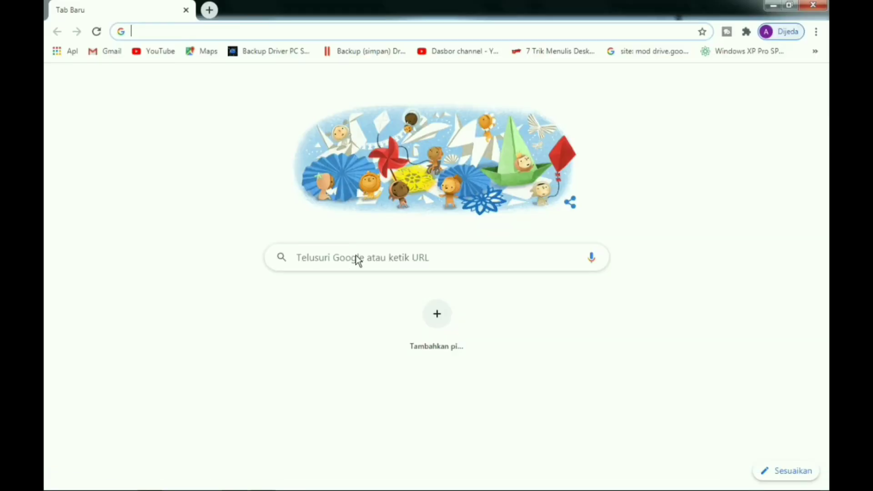
{"action": "left_click", "coordinate": [357, 260]}
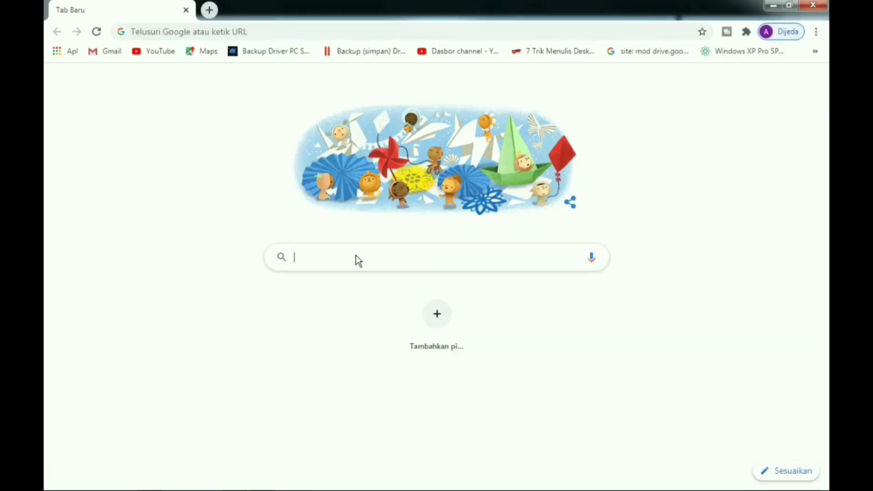
{"action": "type", "text": "RUFUS"}
{"action": "key", "text": "Return"}
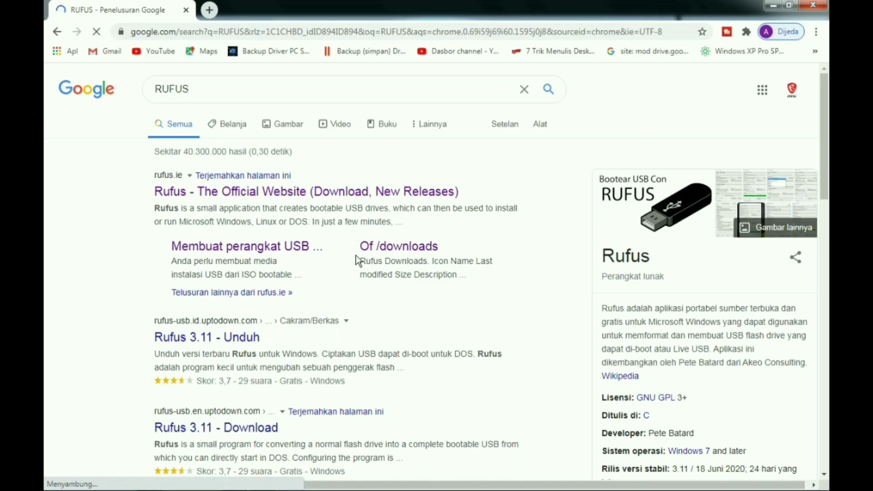
{"action": "left_click", "coordinate": [347, 193]}
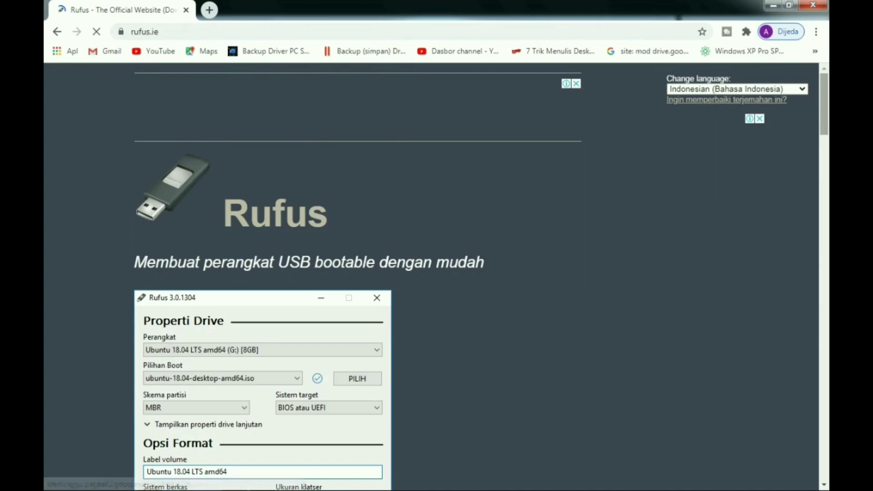
Download Rufus 3.11 Portable and save it as rufus-3.11p on drive Z:
{"action": "scroll", "coordinate": [227, 264], "scroll_direction": "down", "scroll_amount": 10}
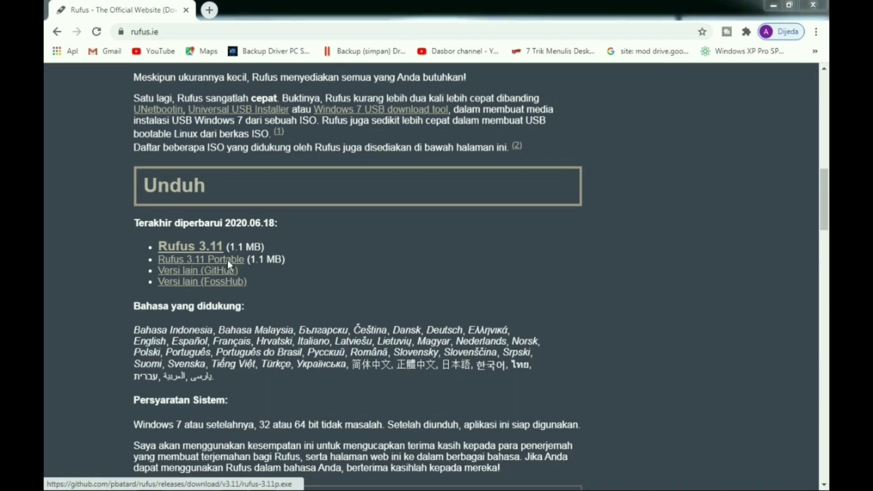
{"action": "left_click", "coordinate": [227, 260]}
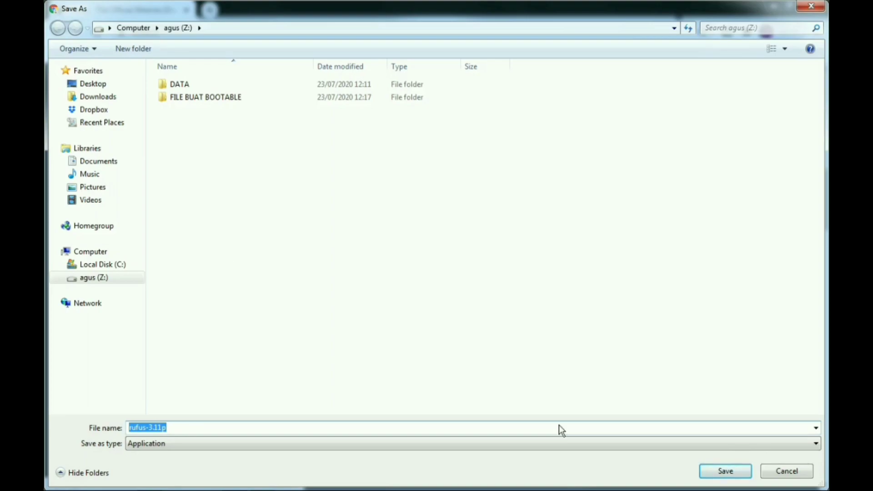
{"action": "left_click", "coordinate": [717, 469]}
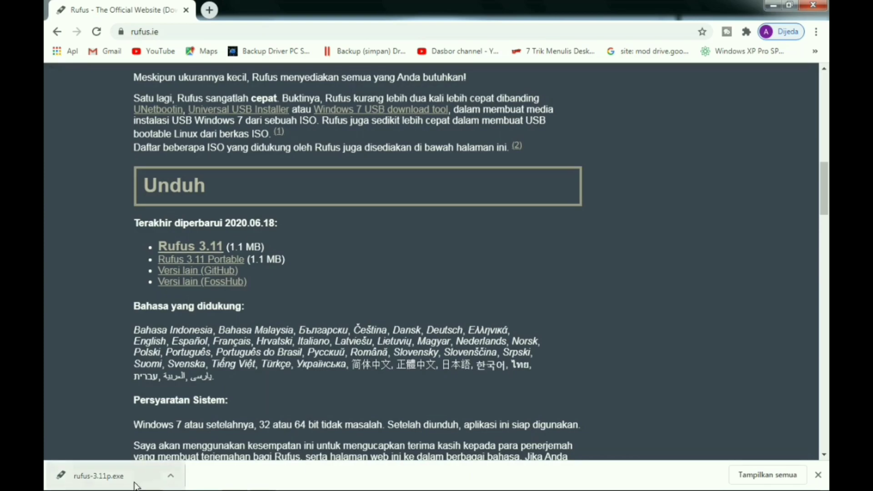
Switch to Windows Explorer and locate the rufus-3.11p application in the FILE BUAT BOOTABLE folder
{"action": "mouse_move", "coordinate": [155, 490]}
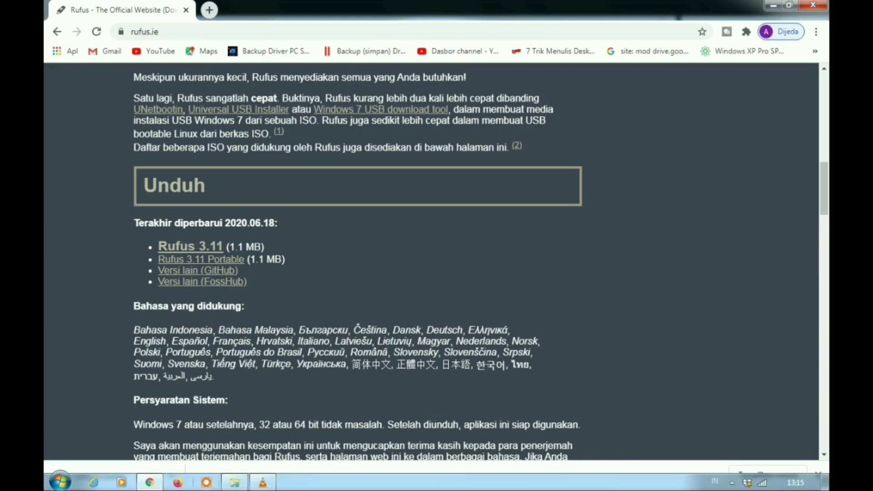
{"action": "mouse_move", "coordinate": [233, 487]}
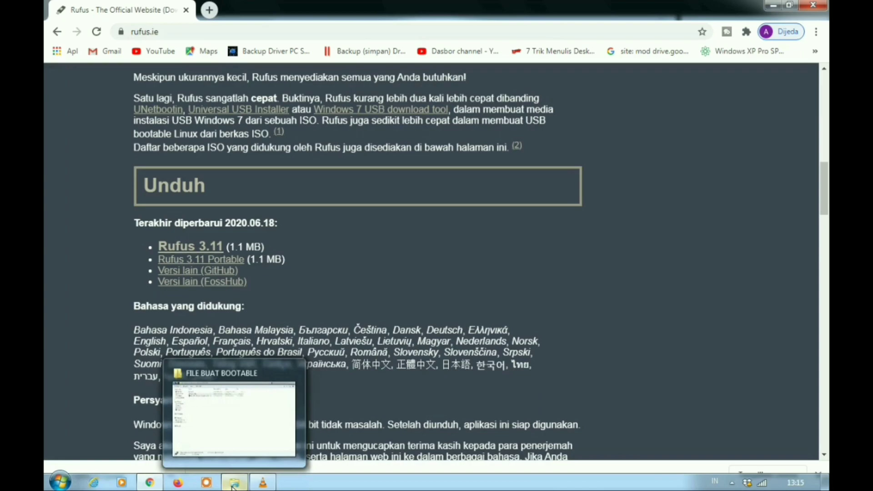
{"action": "left_click", "coordinate": [233, 486]}
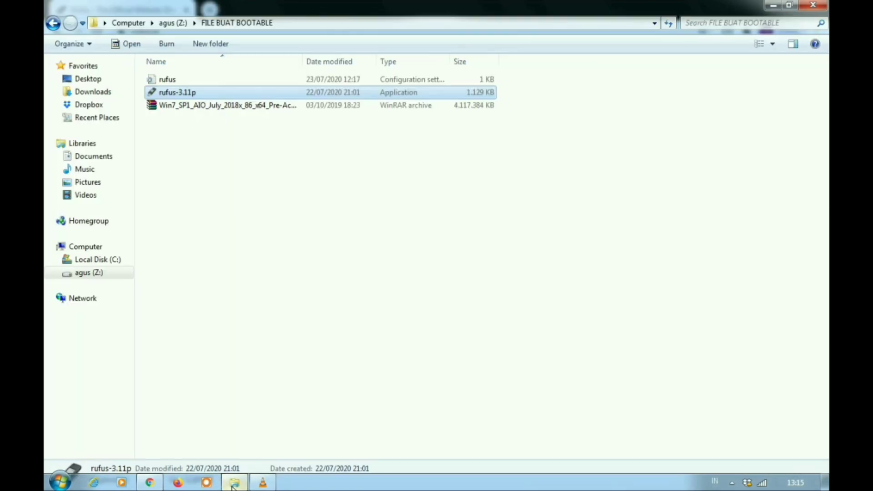
{"action": "left_click", "coordinate": [256, 304]}
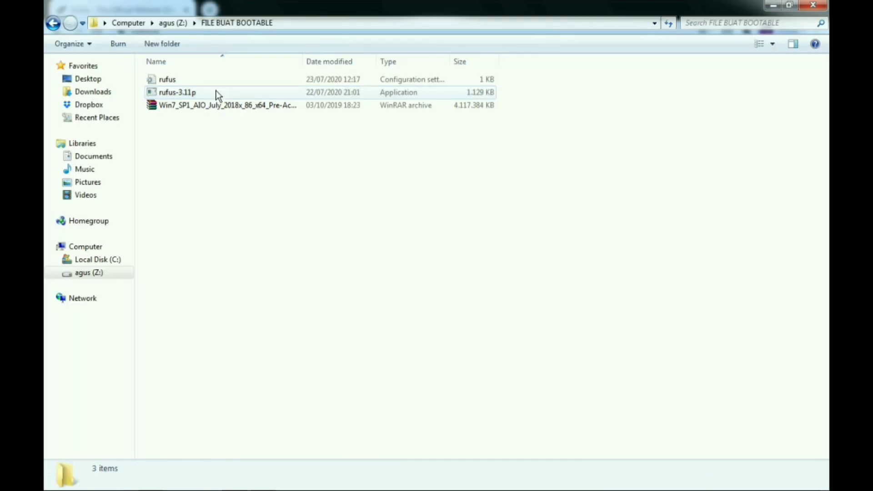
{"action": "left_click", "coordinate": [216, 92]}
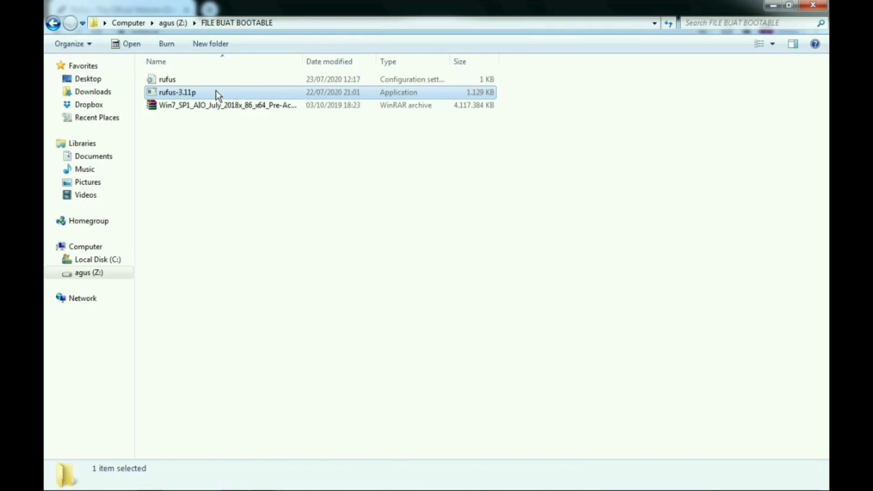
View the computer's drives and check the flash drive, Removable Disk (E:)
{"action": "left_click", "coordinate": [100, 246]}
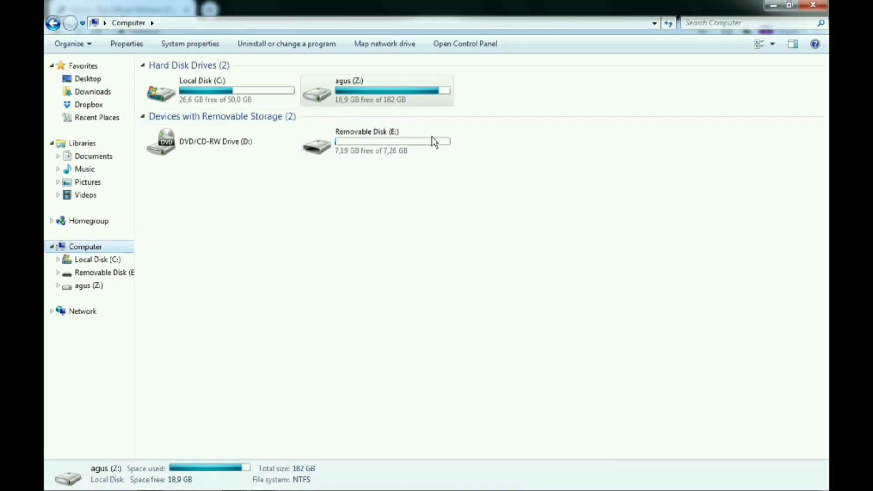
{"action": "left_click", "coordinate": [385, 148]}
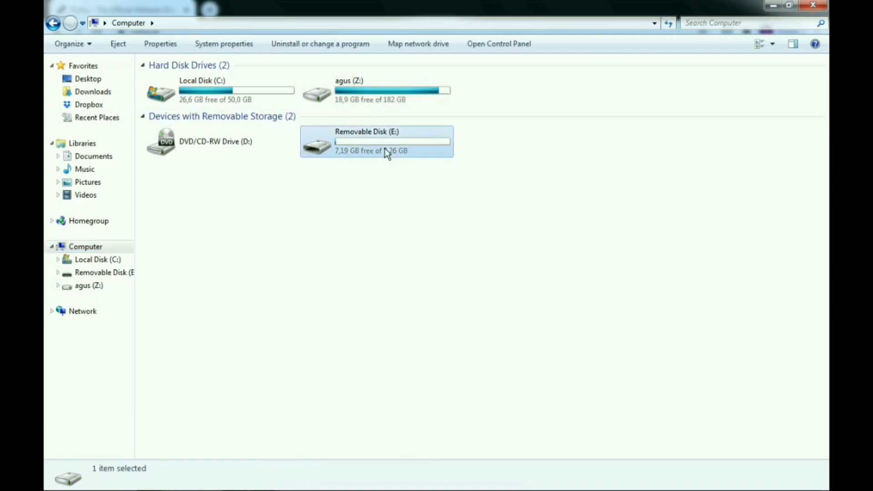
Run the rufus-3.11p application from the FILE BUAT BOOTABLE folder on drive Z:, allowing it past the security prompt
{"action": "left_click", "coordinate": [392, 96]}
{"action": "double_click", "coordinate": [392, 96]}
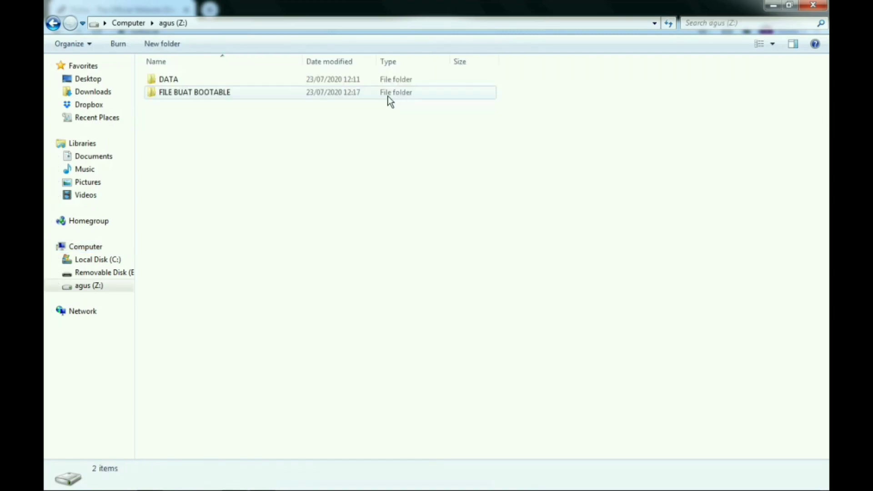
{"action": "double_click", "coordinate": [389, 96]}
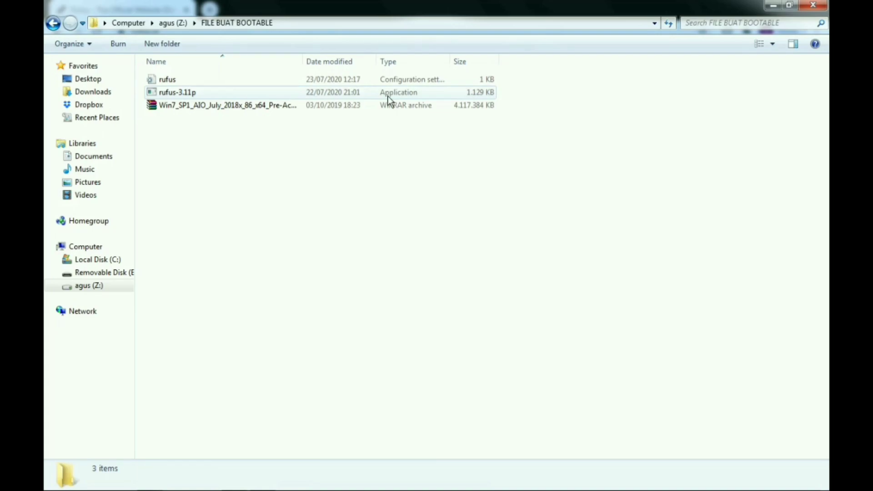
{"action": "left_click", "coordinate": [389, 96]}
{"action": "double_click", "coordinate": [388, 97]}
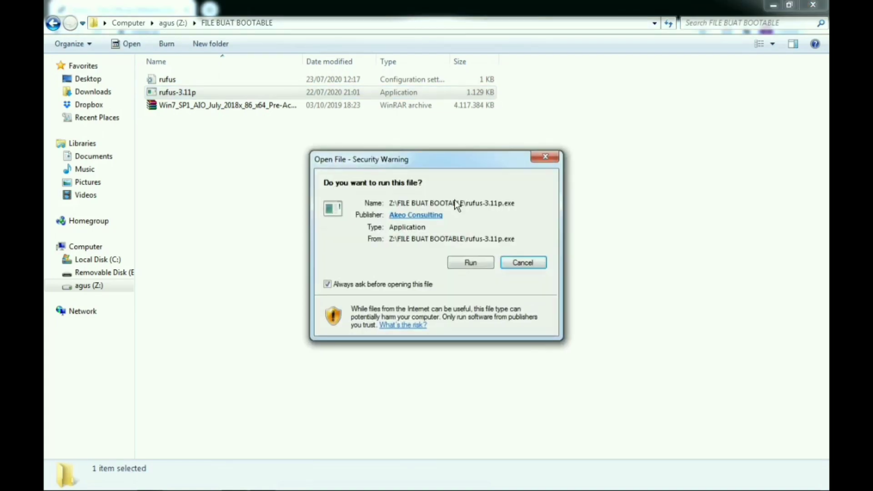
{"action": "left_click", "coordinate": [474, 262]}
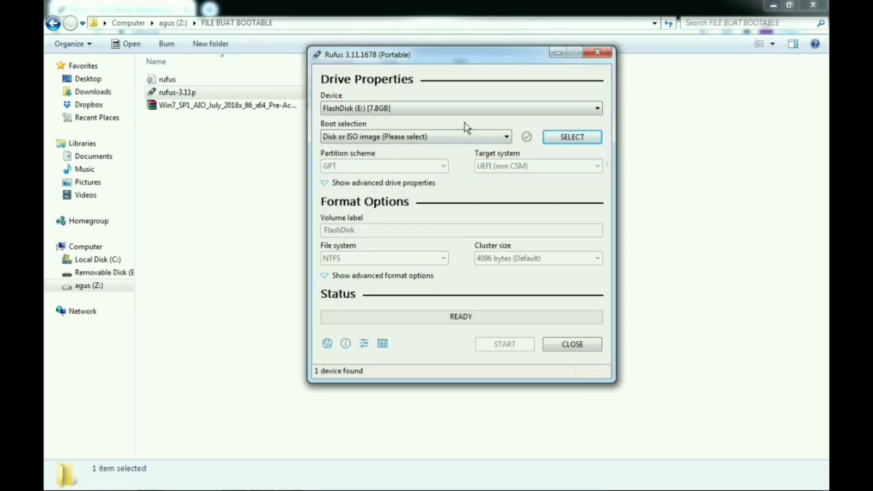
Keep FlashDisk (E:) as the device and load Win7_SP1_AIO_July_2018x_86_x64_Pre-Activated.iso as the boot image
{"action": "left_click", "coordinate": [482, 109]}
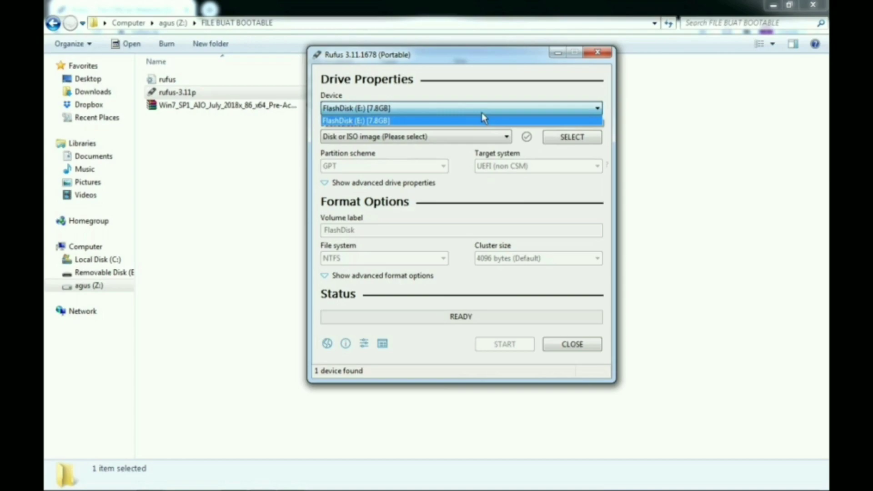
{"action": "left_click", "coordinate": [490, 107]}
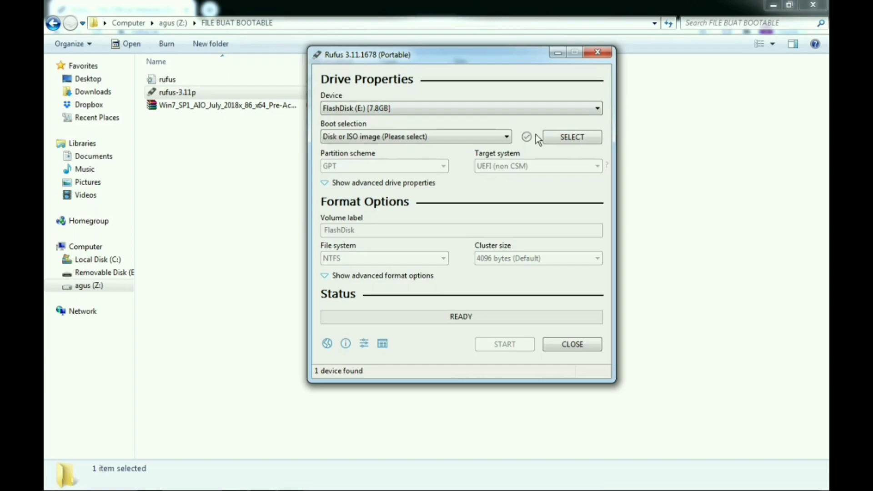
{"action": "left_click", "coordinate": [571, 141]}
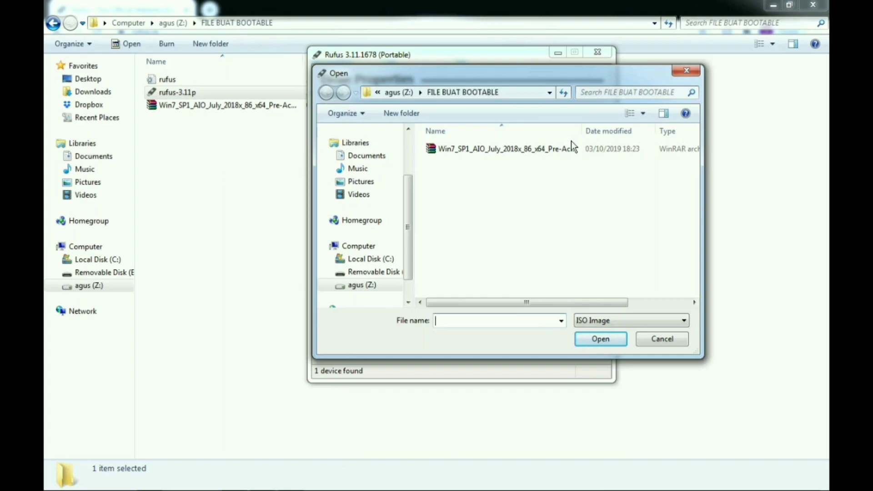
{"action": "left_click", "coordinate": [539, 151]}
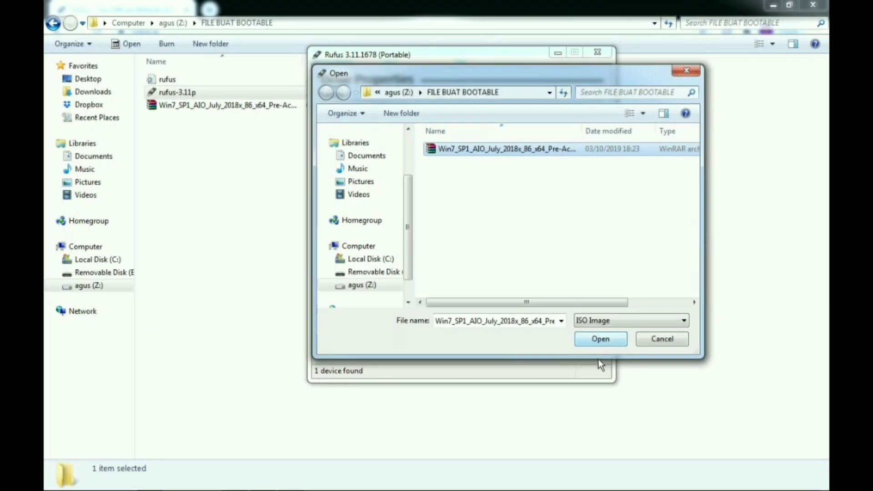
{"action": "left_click", "coordinate": [599, 339]}
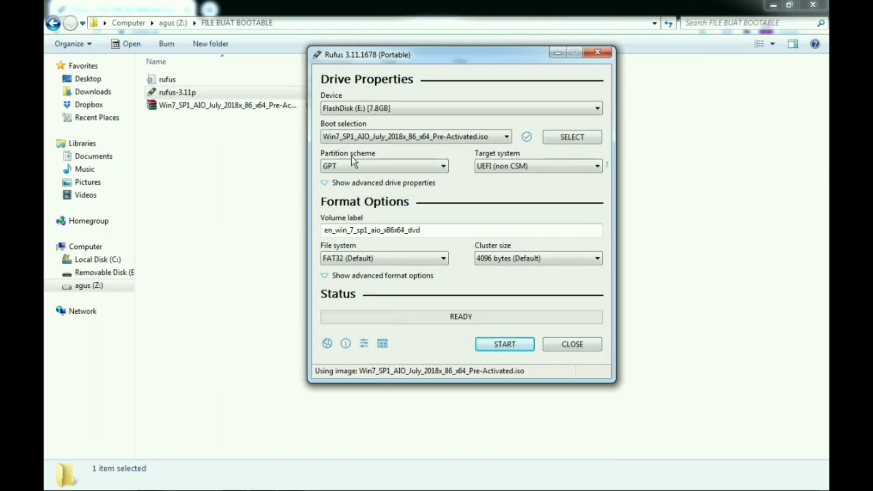
Try the MBR partition scheme and set it back to GPT
{"action": "left_click", "coordinate": [375, 167]}
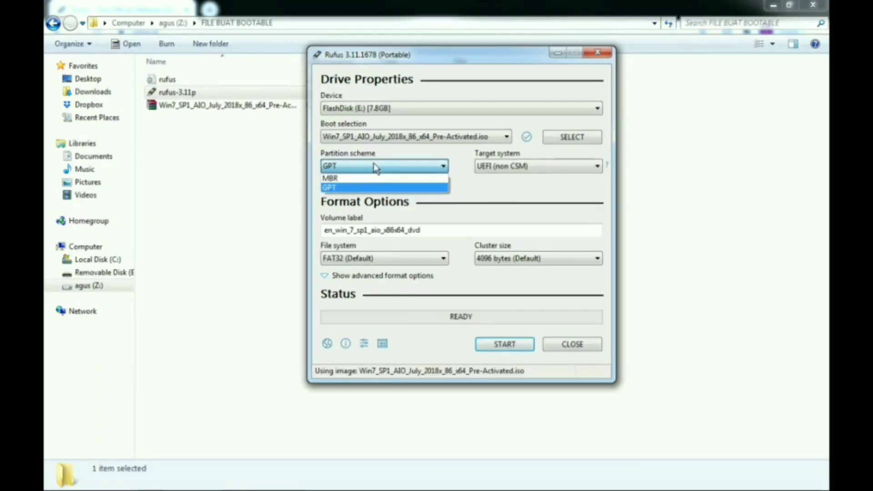
{"action": "left_click", "coordinate": [365, 178]}
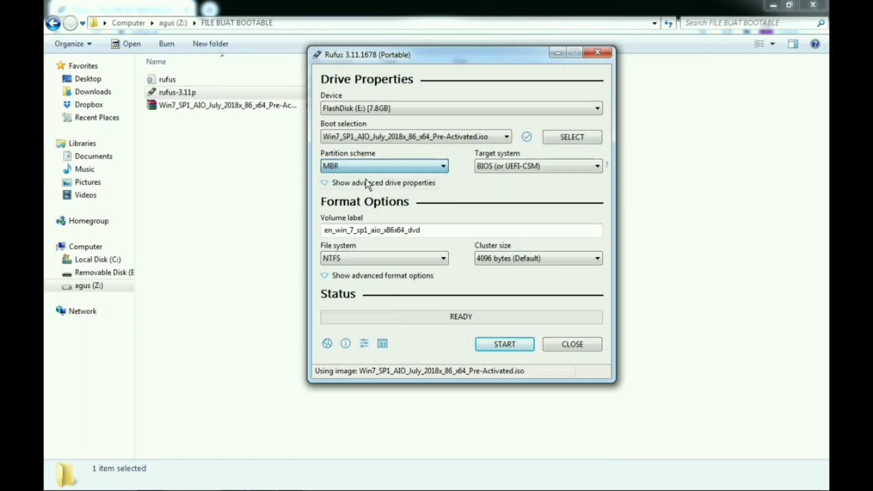
{"action": "left_click", "coordinate": [397, 165]}
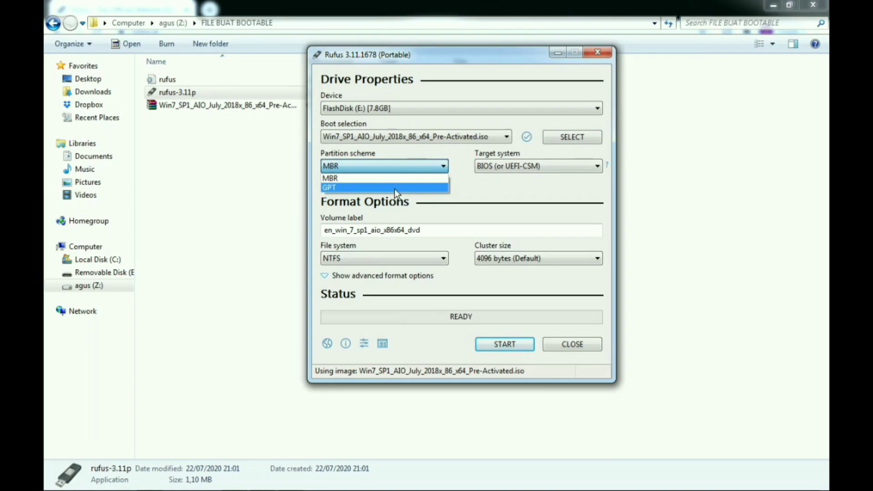
{"action": "left_click", "coordinate": [394, 188]}
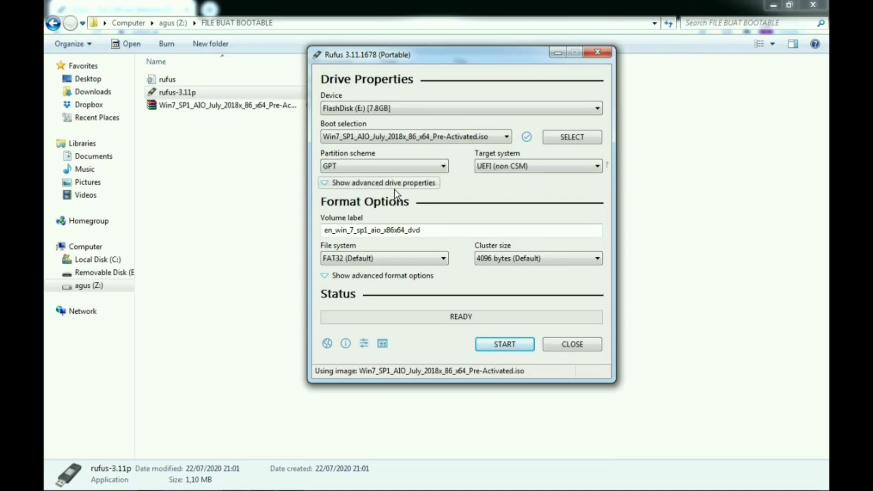
Write the Windows 7 image to the flash drive, accepting the erasure of its data, and close Rufus
{"action": "left_click", "coordinate": [496, 346]}
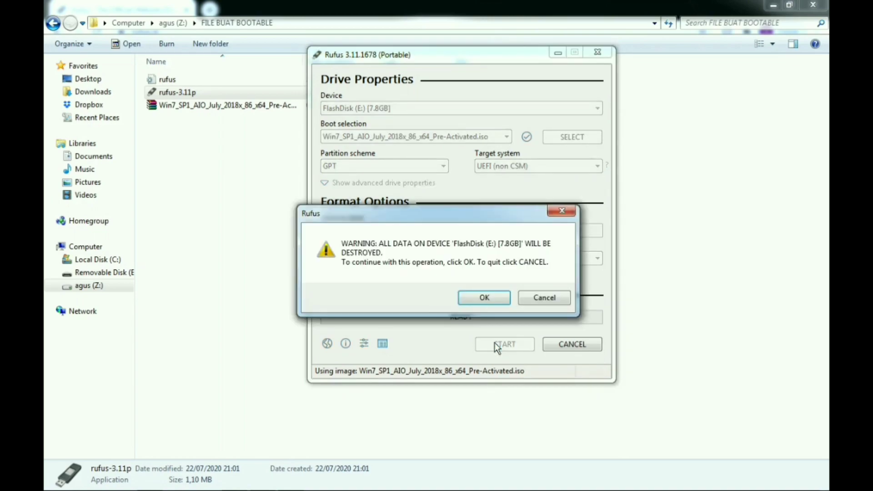
{"action": "left_click", "coordinate": [489, 296]}
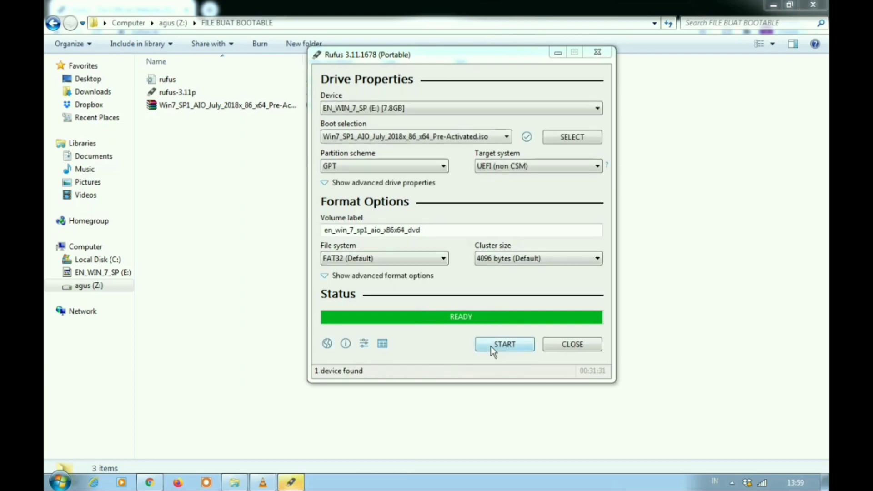
{"action": "left_click", "coordinate": [570, 345]}
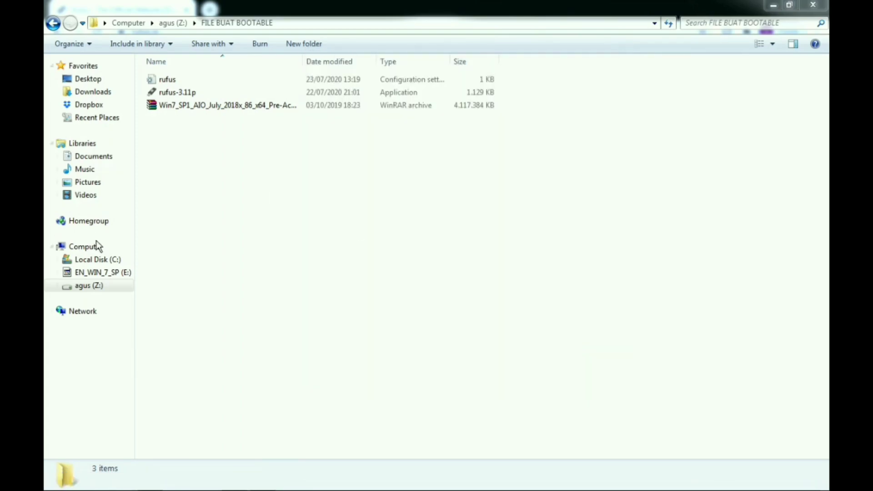
Open the computer's drive overview to check the finished bootable flash drive
{"action": "left_click", "coordinate": [96, 248]}
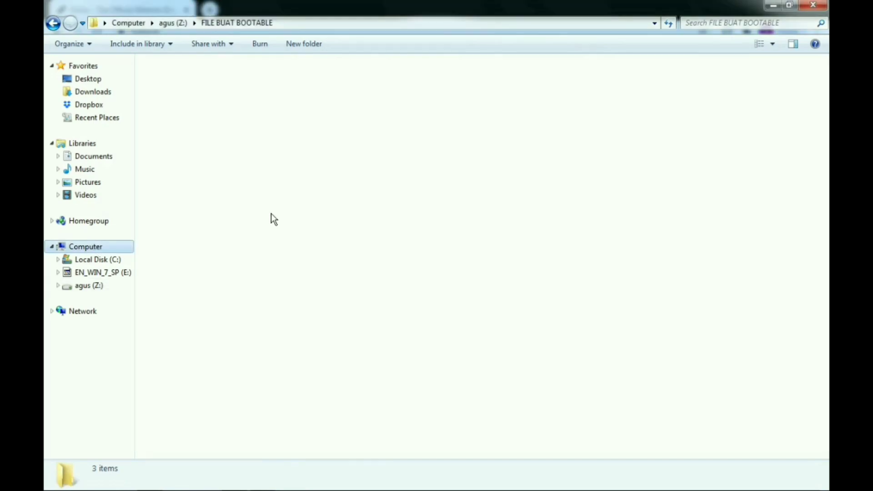